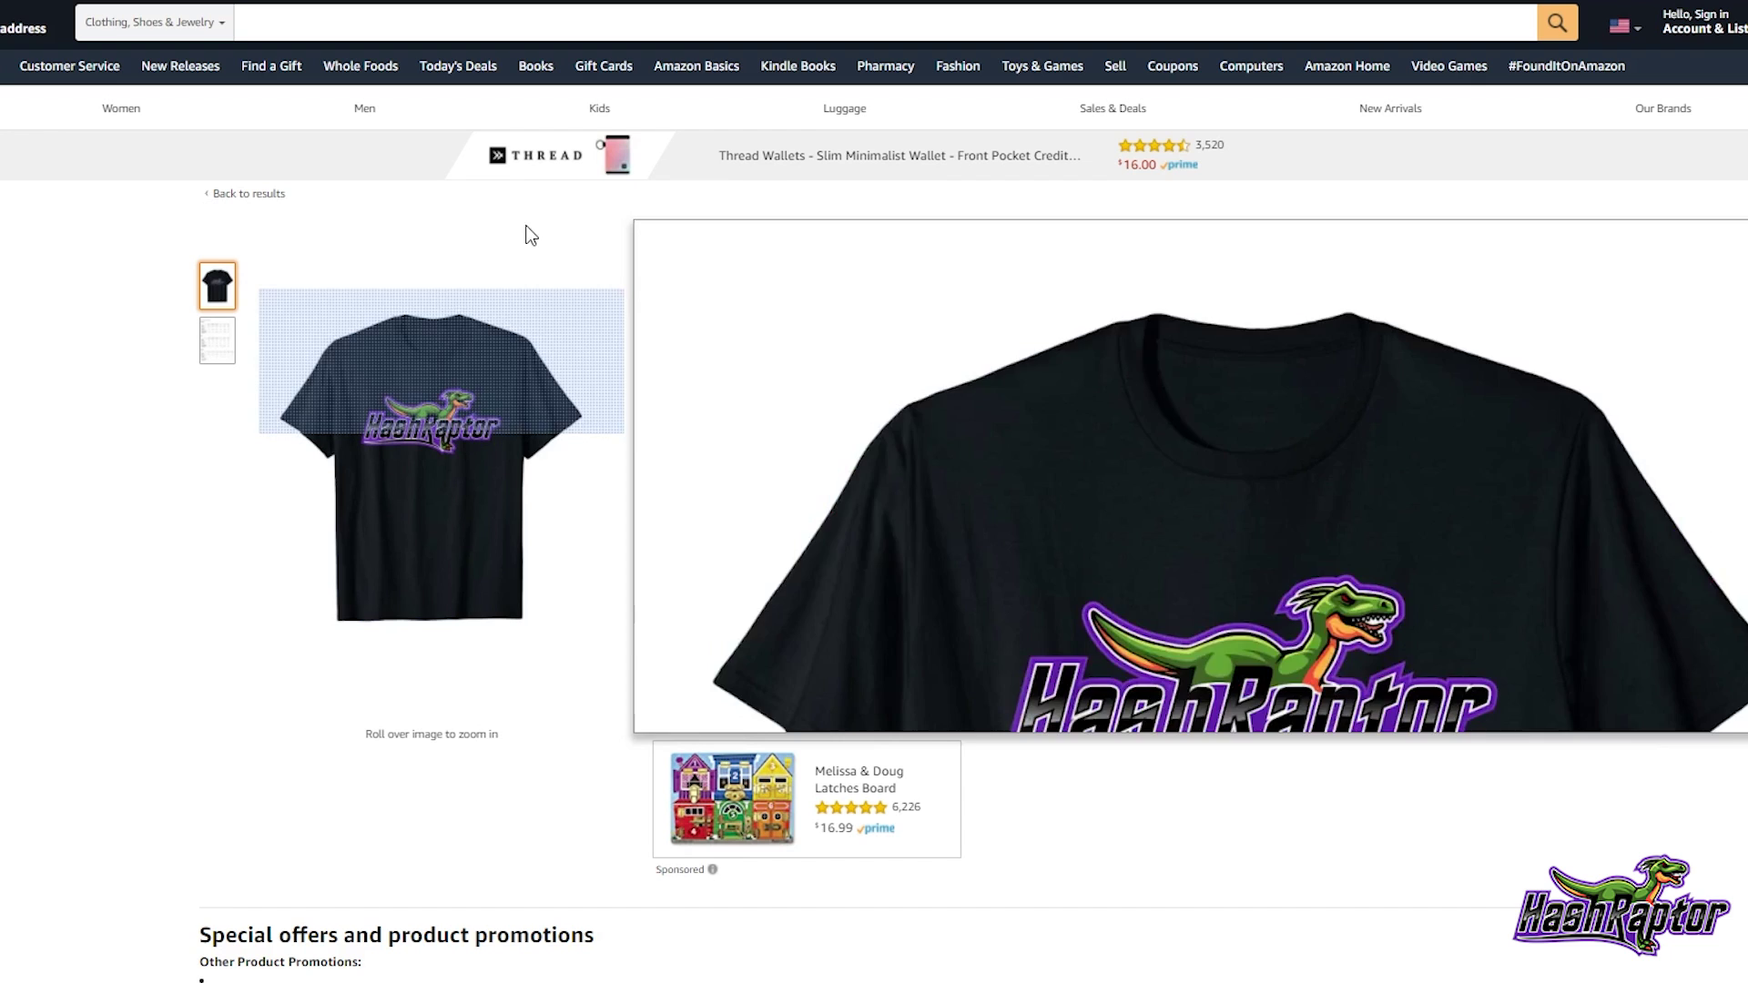
Step: Show all HashRaptor brand products and open the other HashRaptor shirt listing
left_click(738, 233)
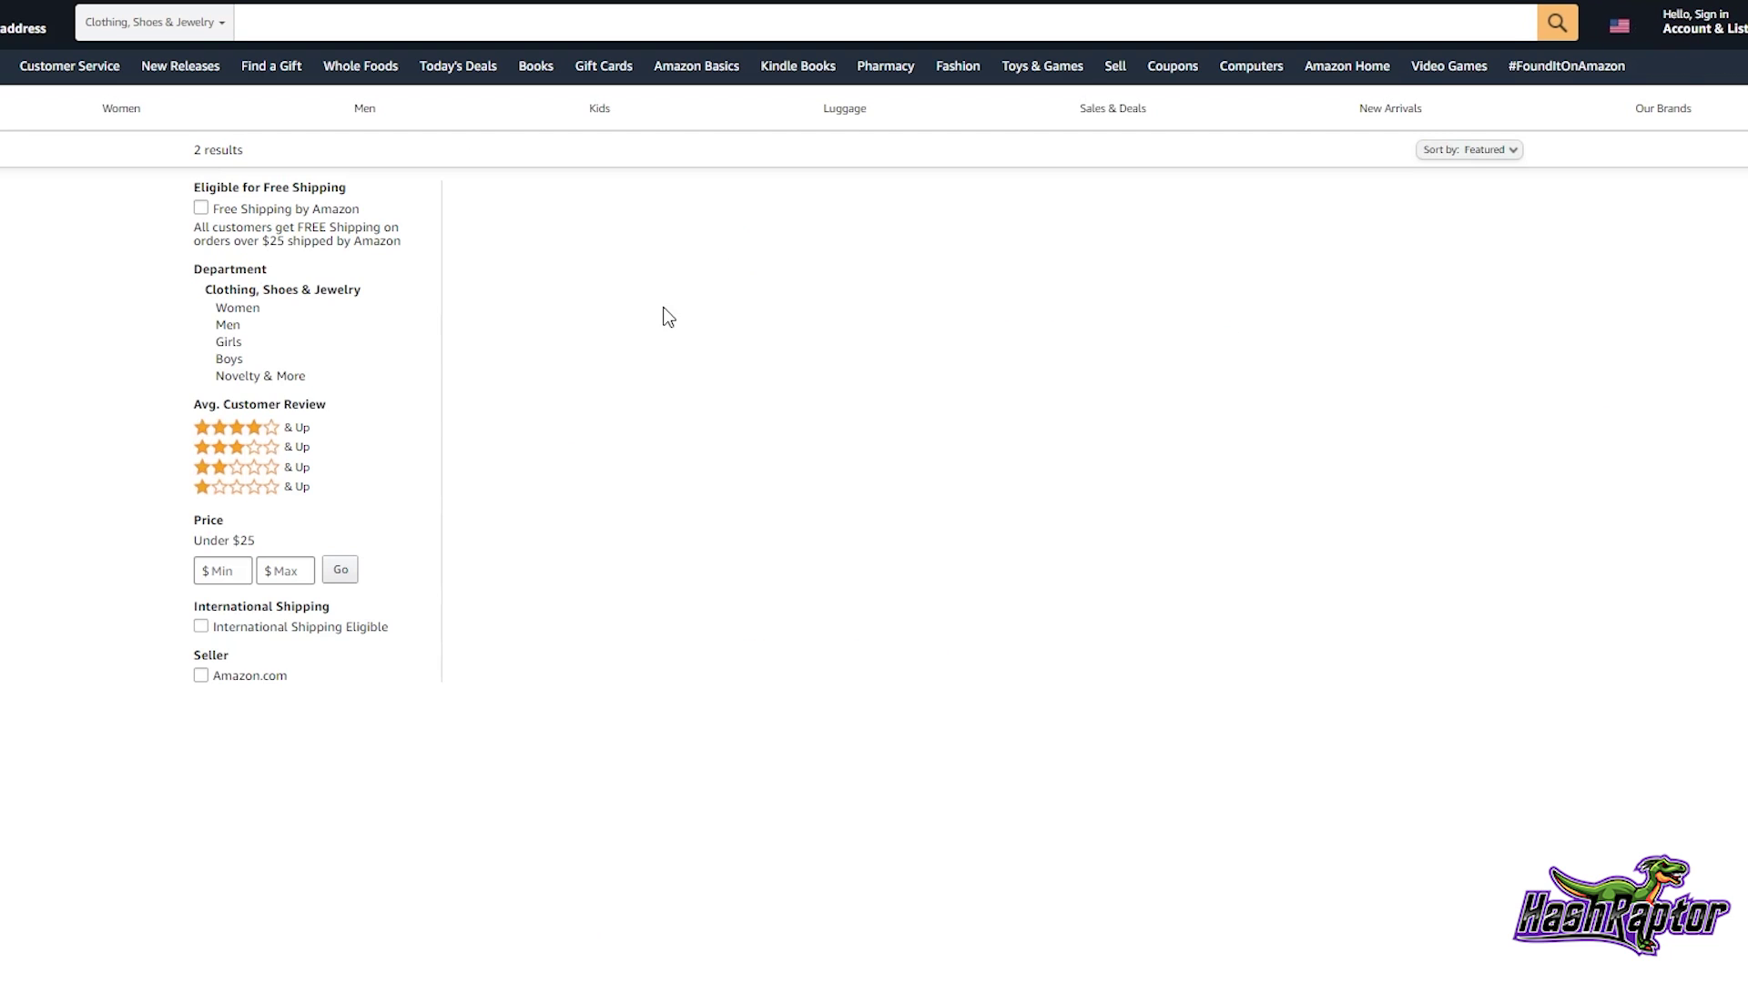
left_click(745, 422)
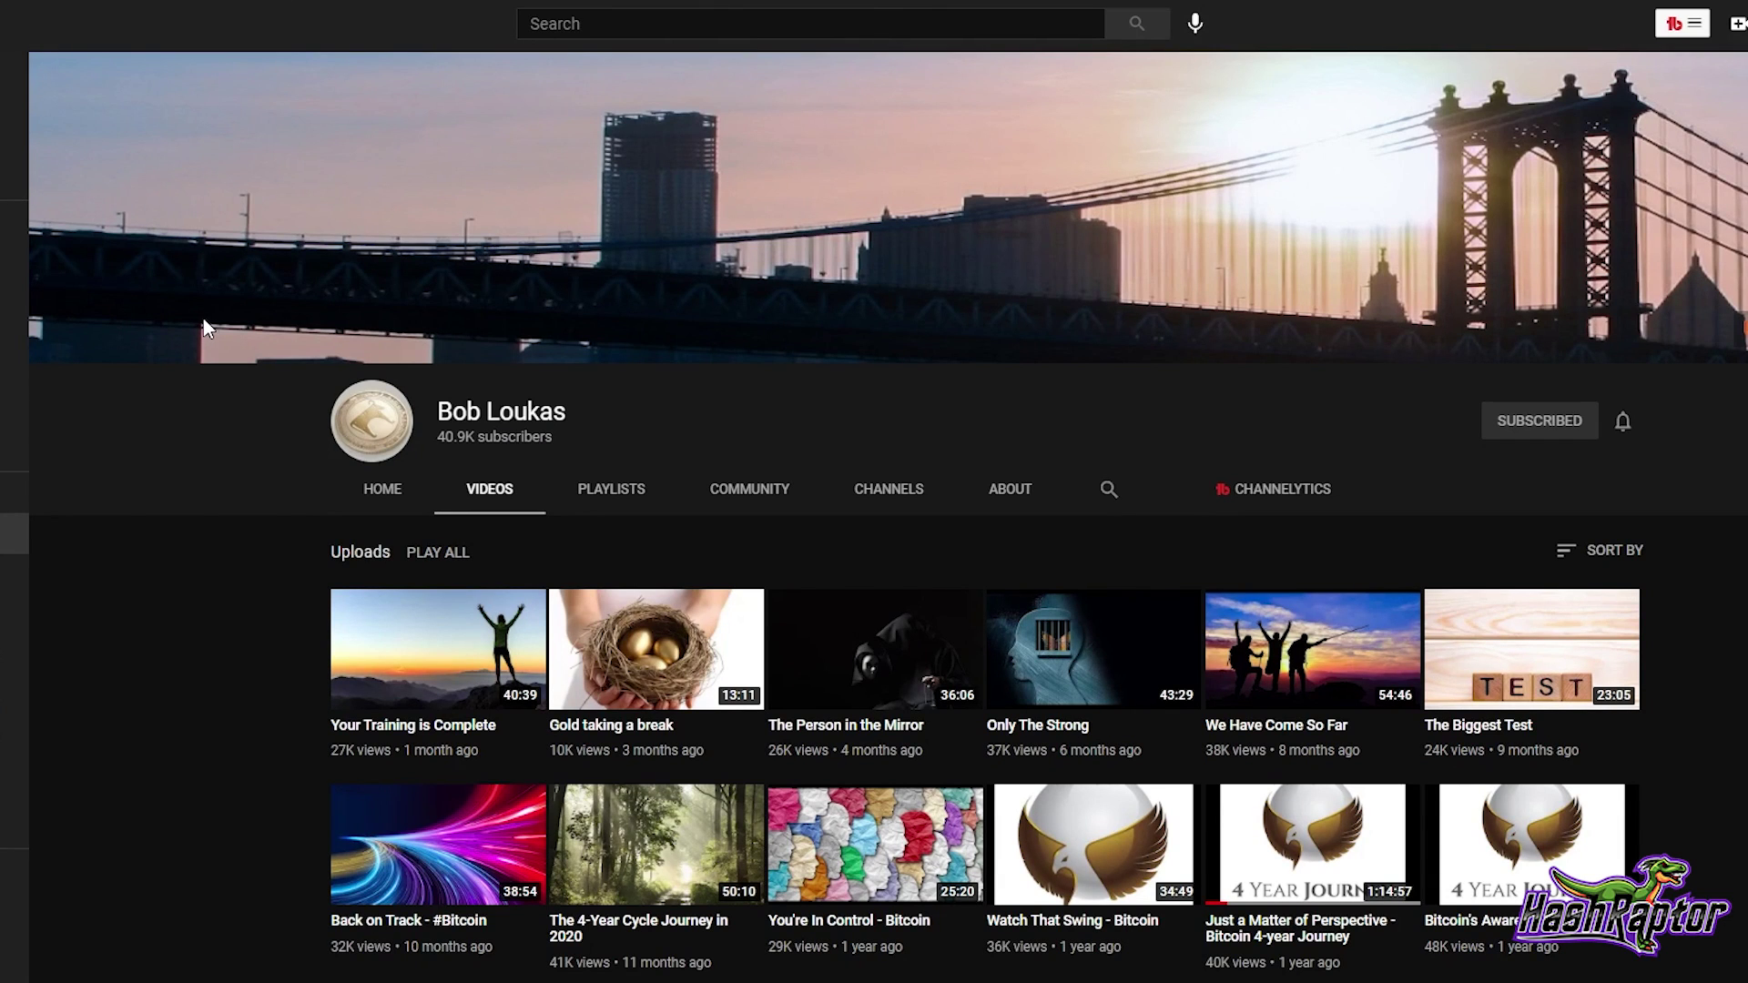
scroll(203, 319, "down", 5)
scroll(203, 318, "down", 2)
scroll(203, 317, "up", 3)
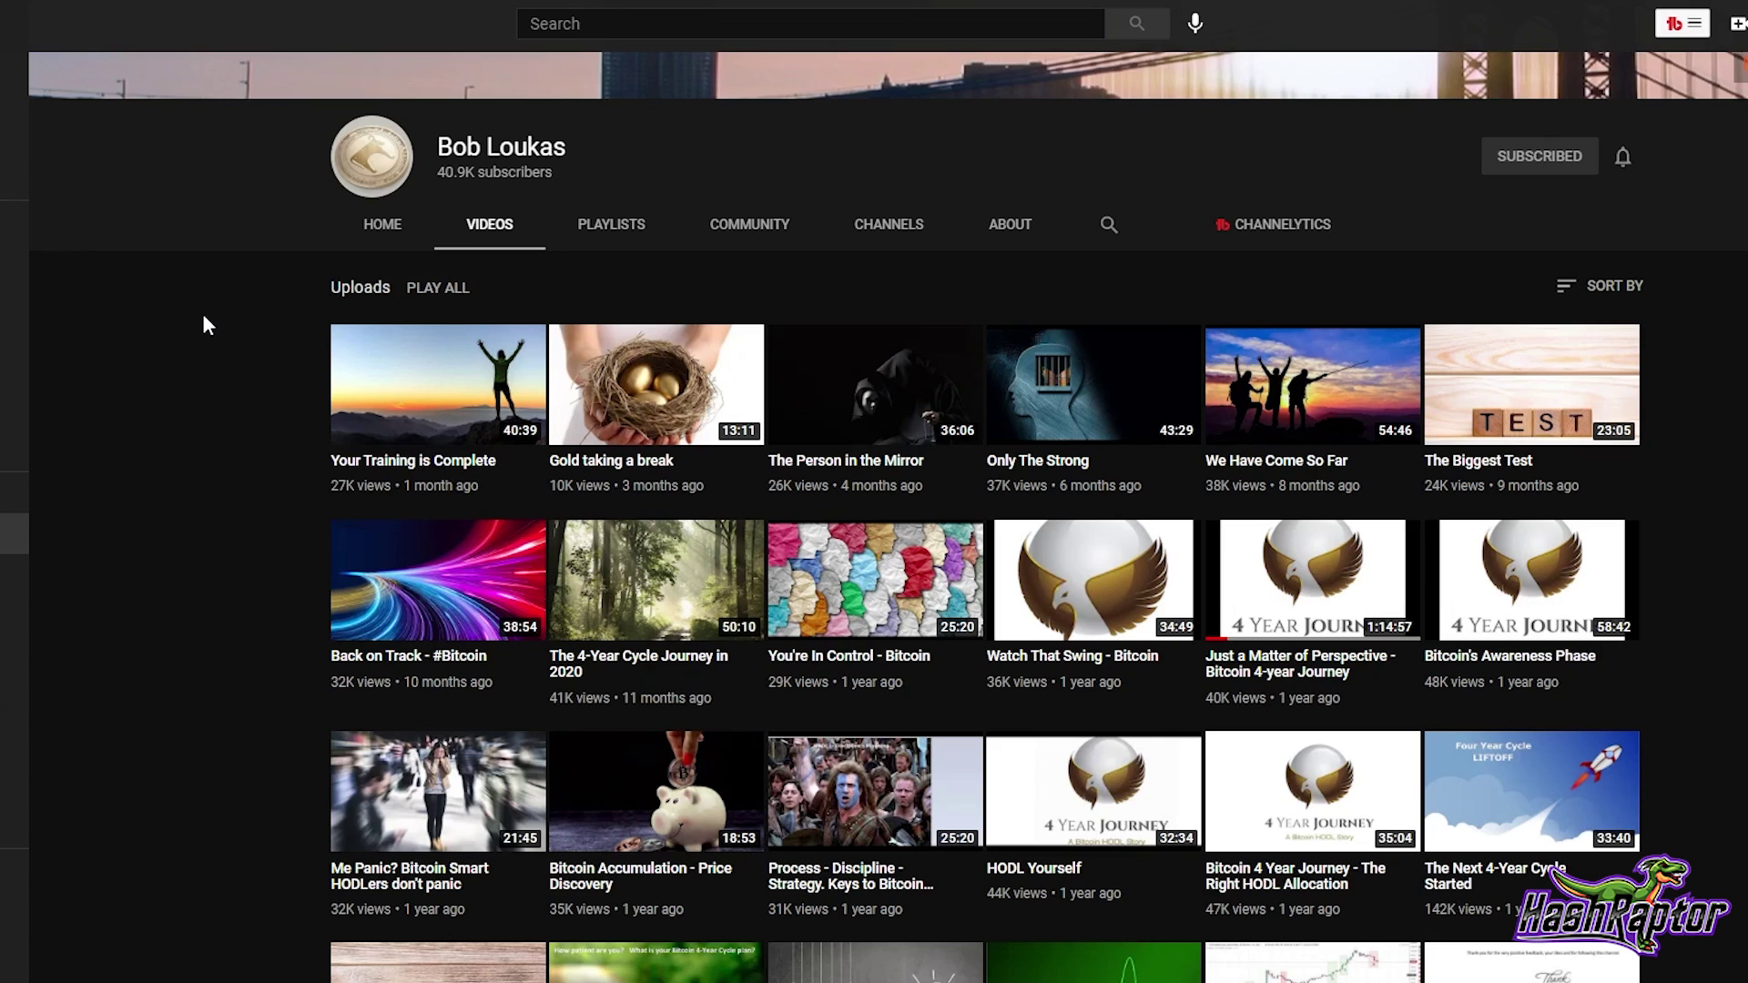
scroll(202, 314, "down", 1)
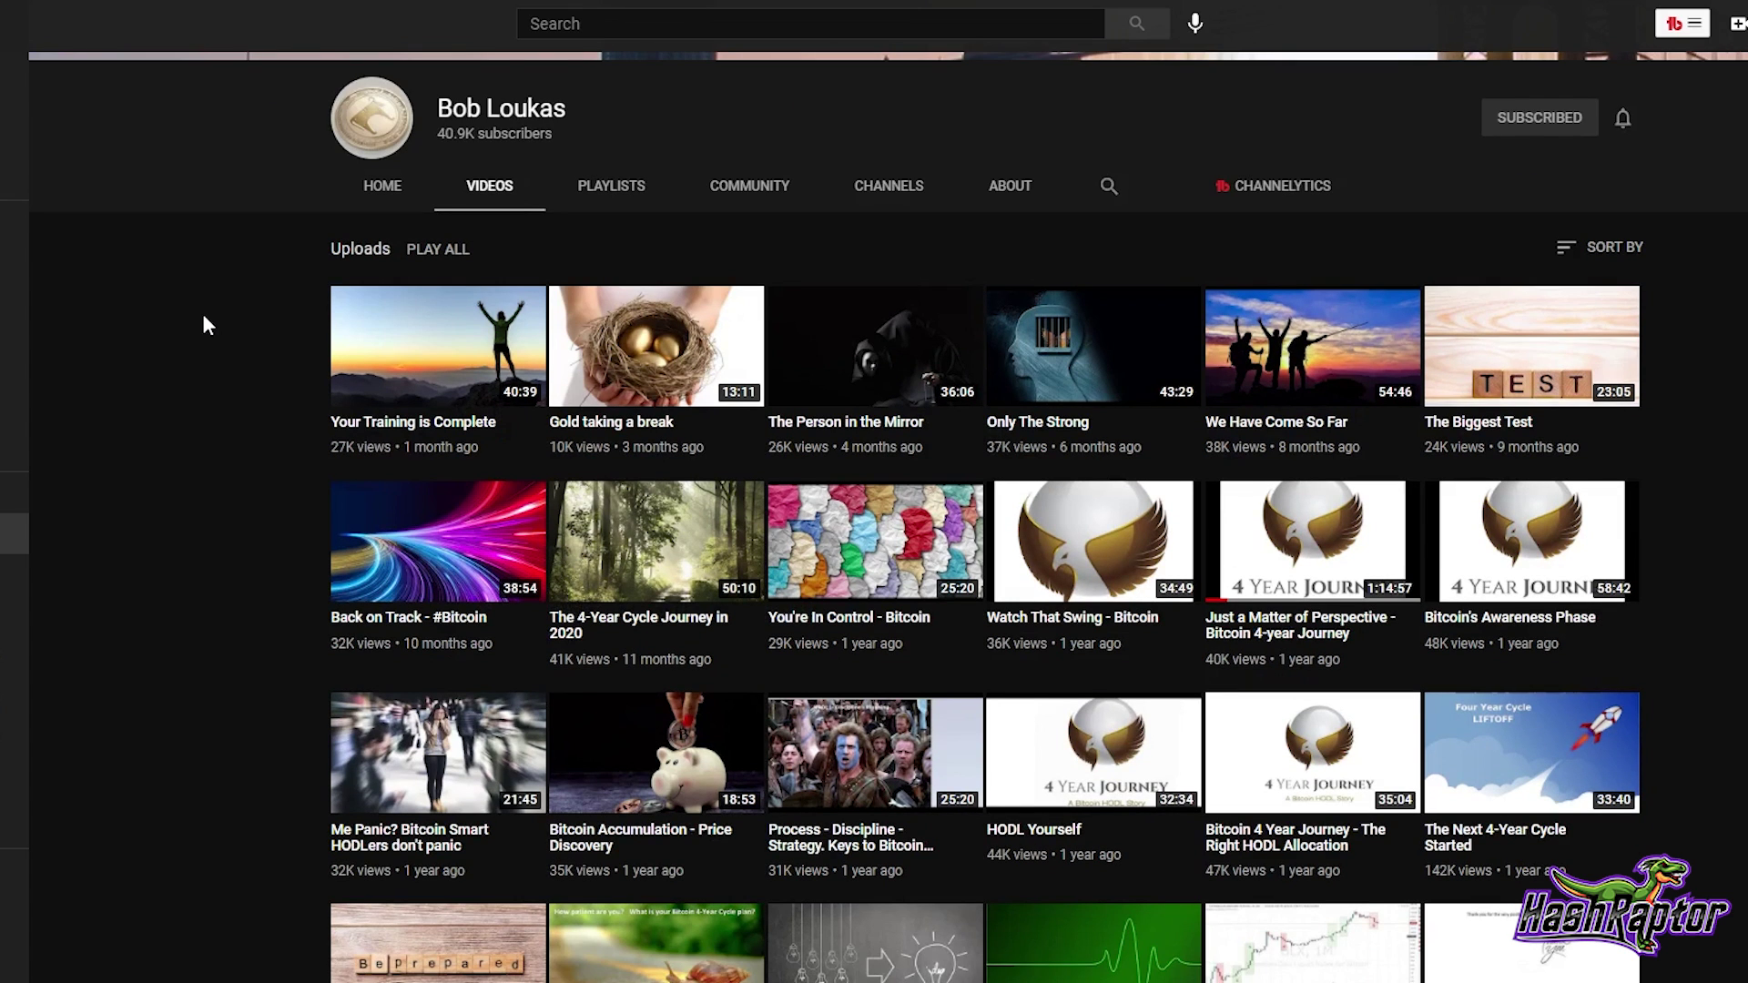
scroll(202, 313, "down", 3)
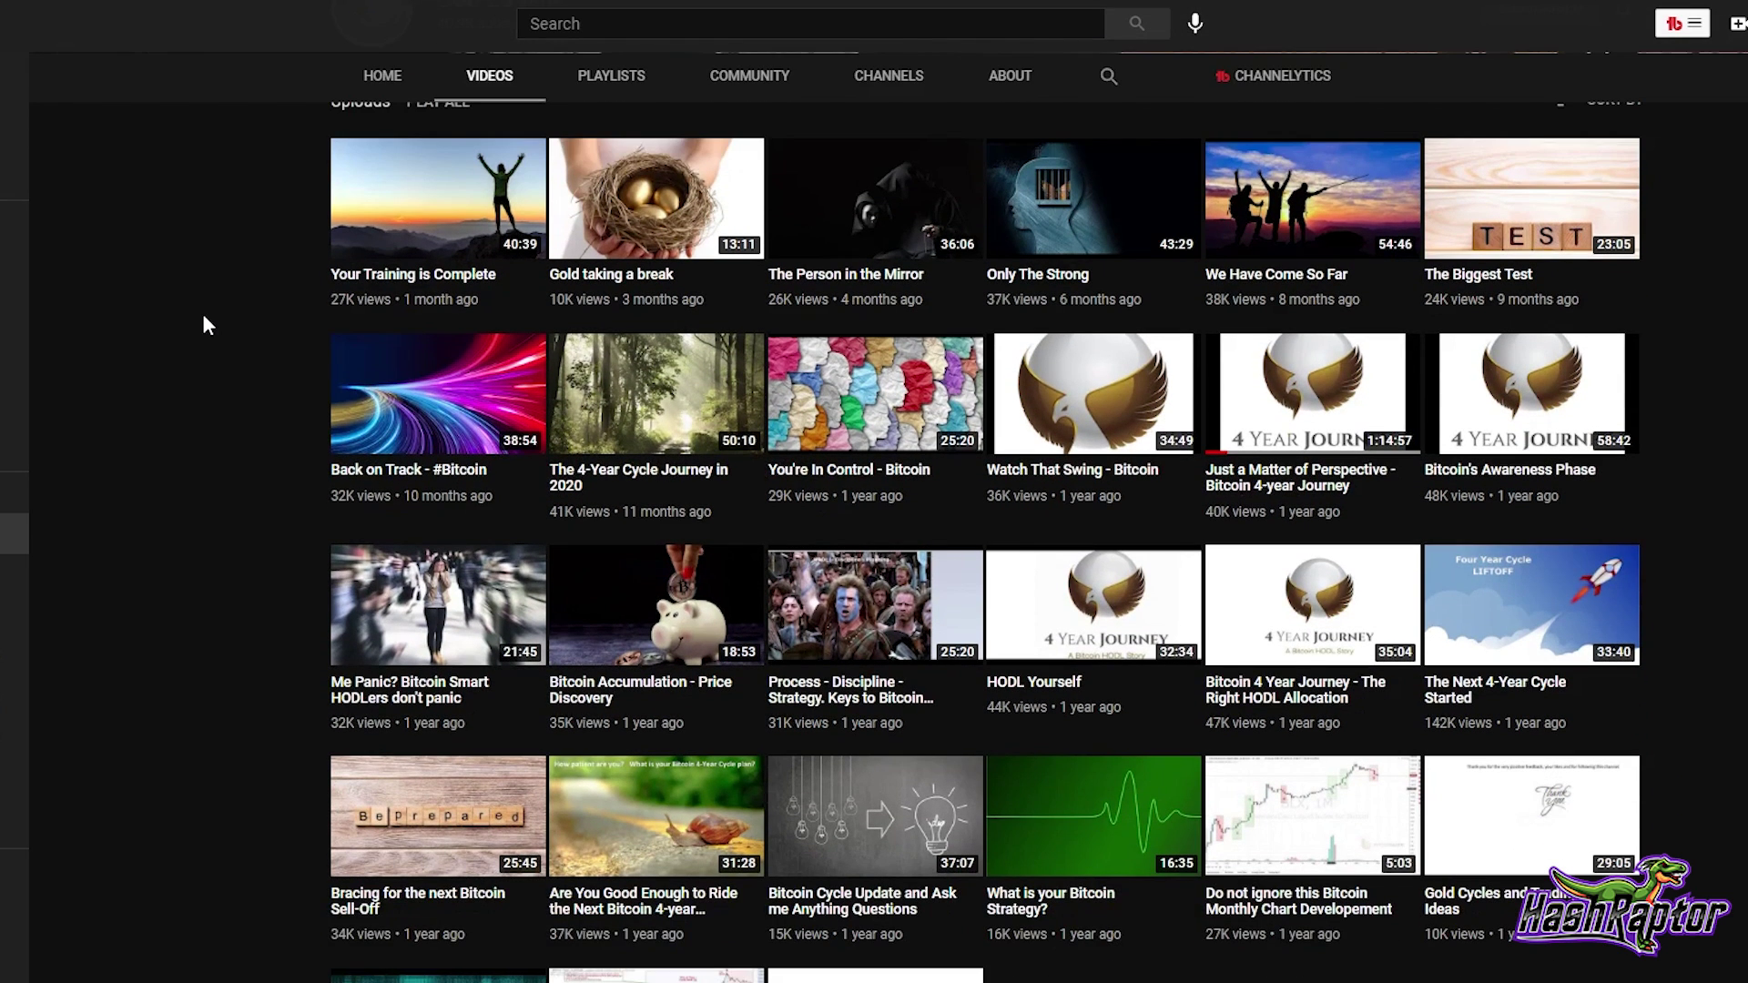
scroll(203, 313, "up", 2)
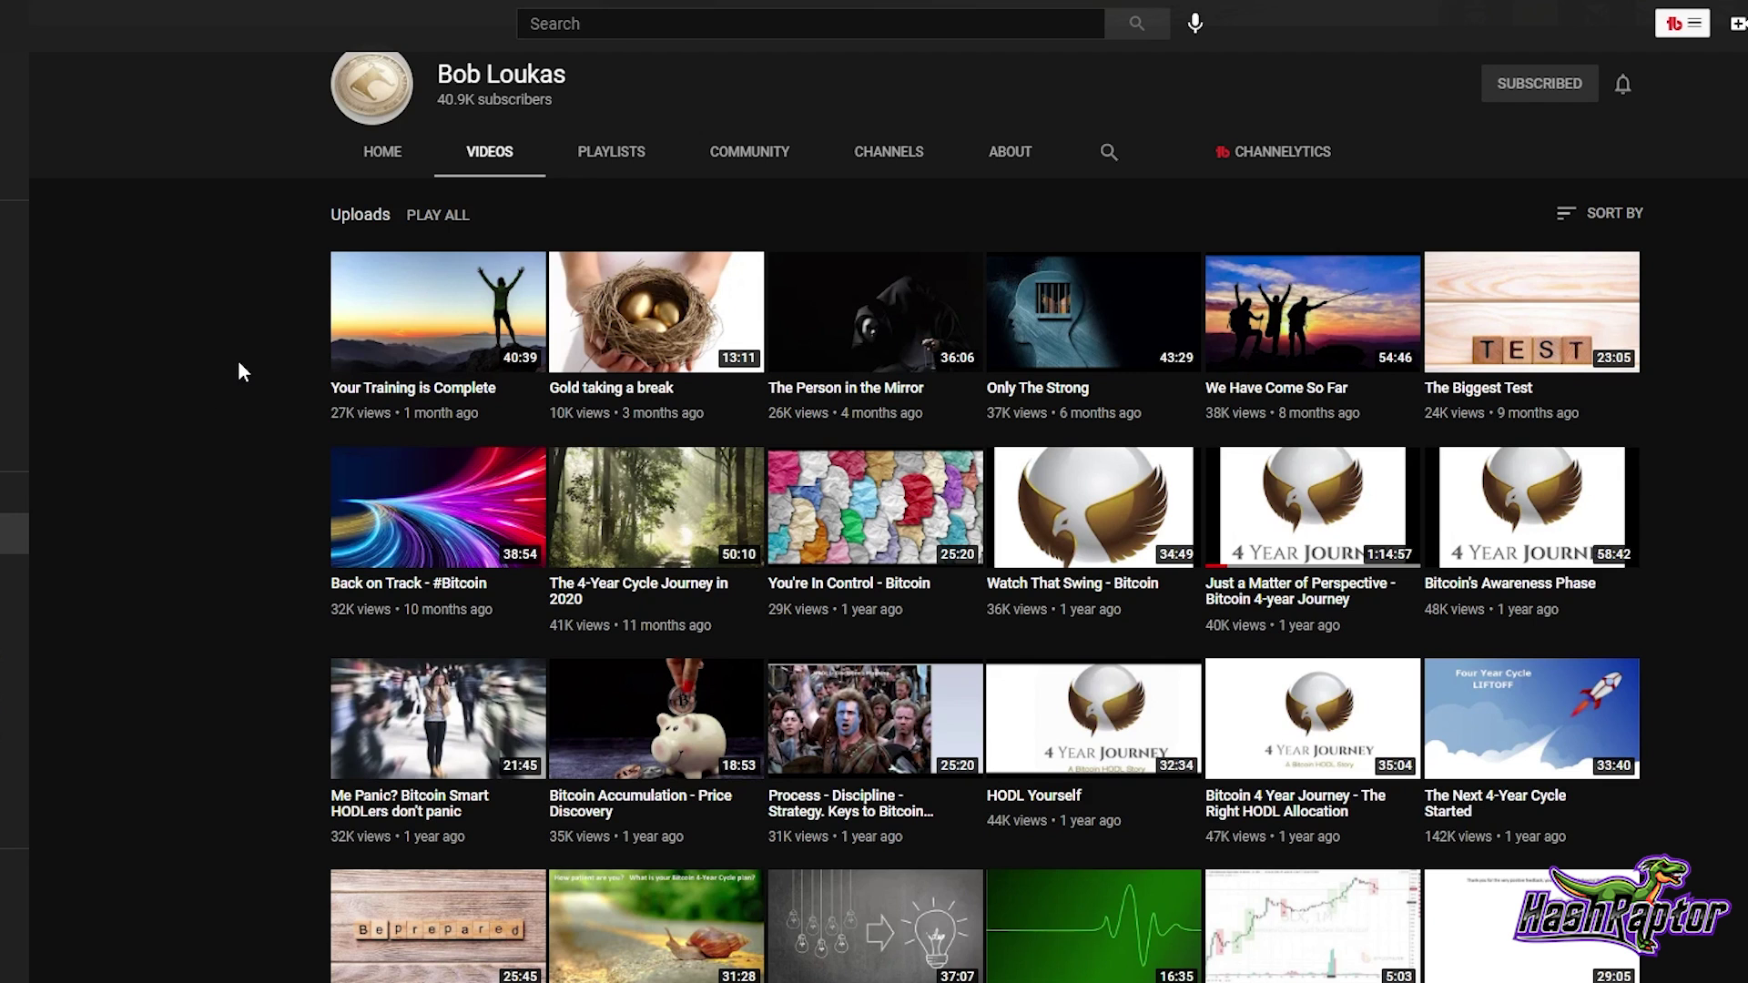
scroll(234, 354, "up", 1)
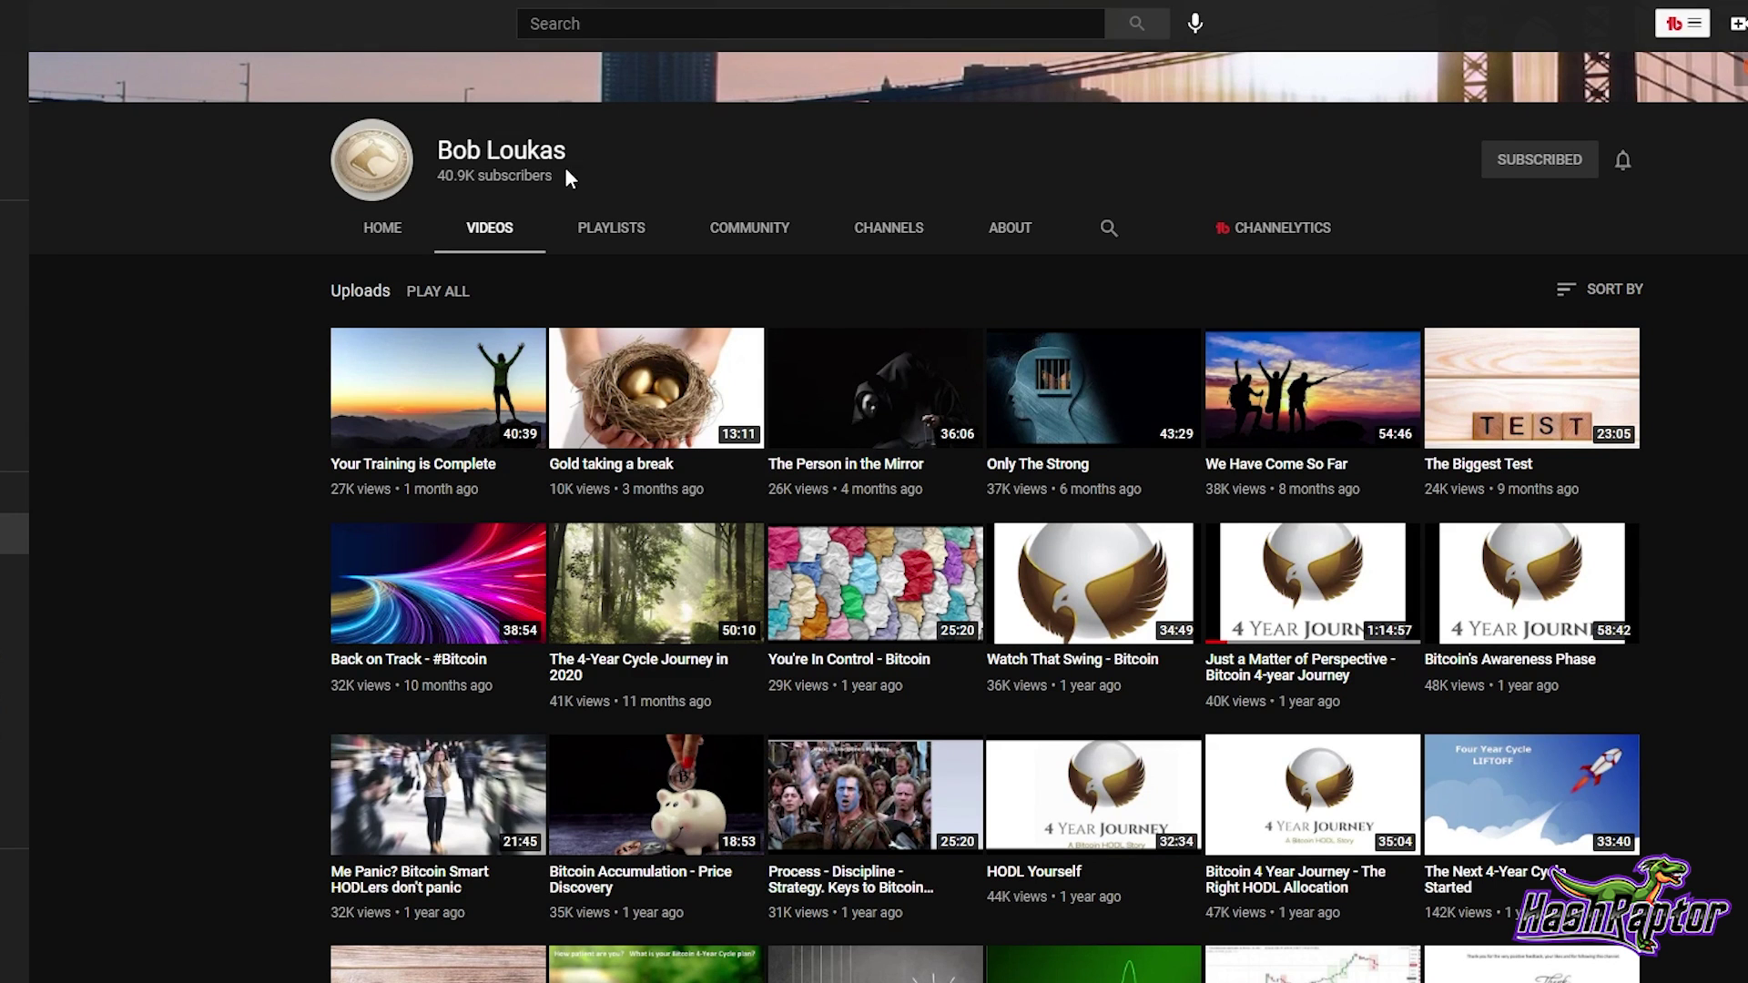
scroll(504, 201, "down", 3)
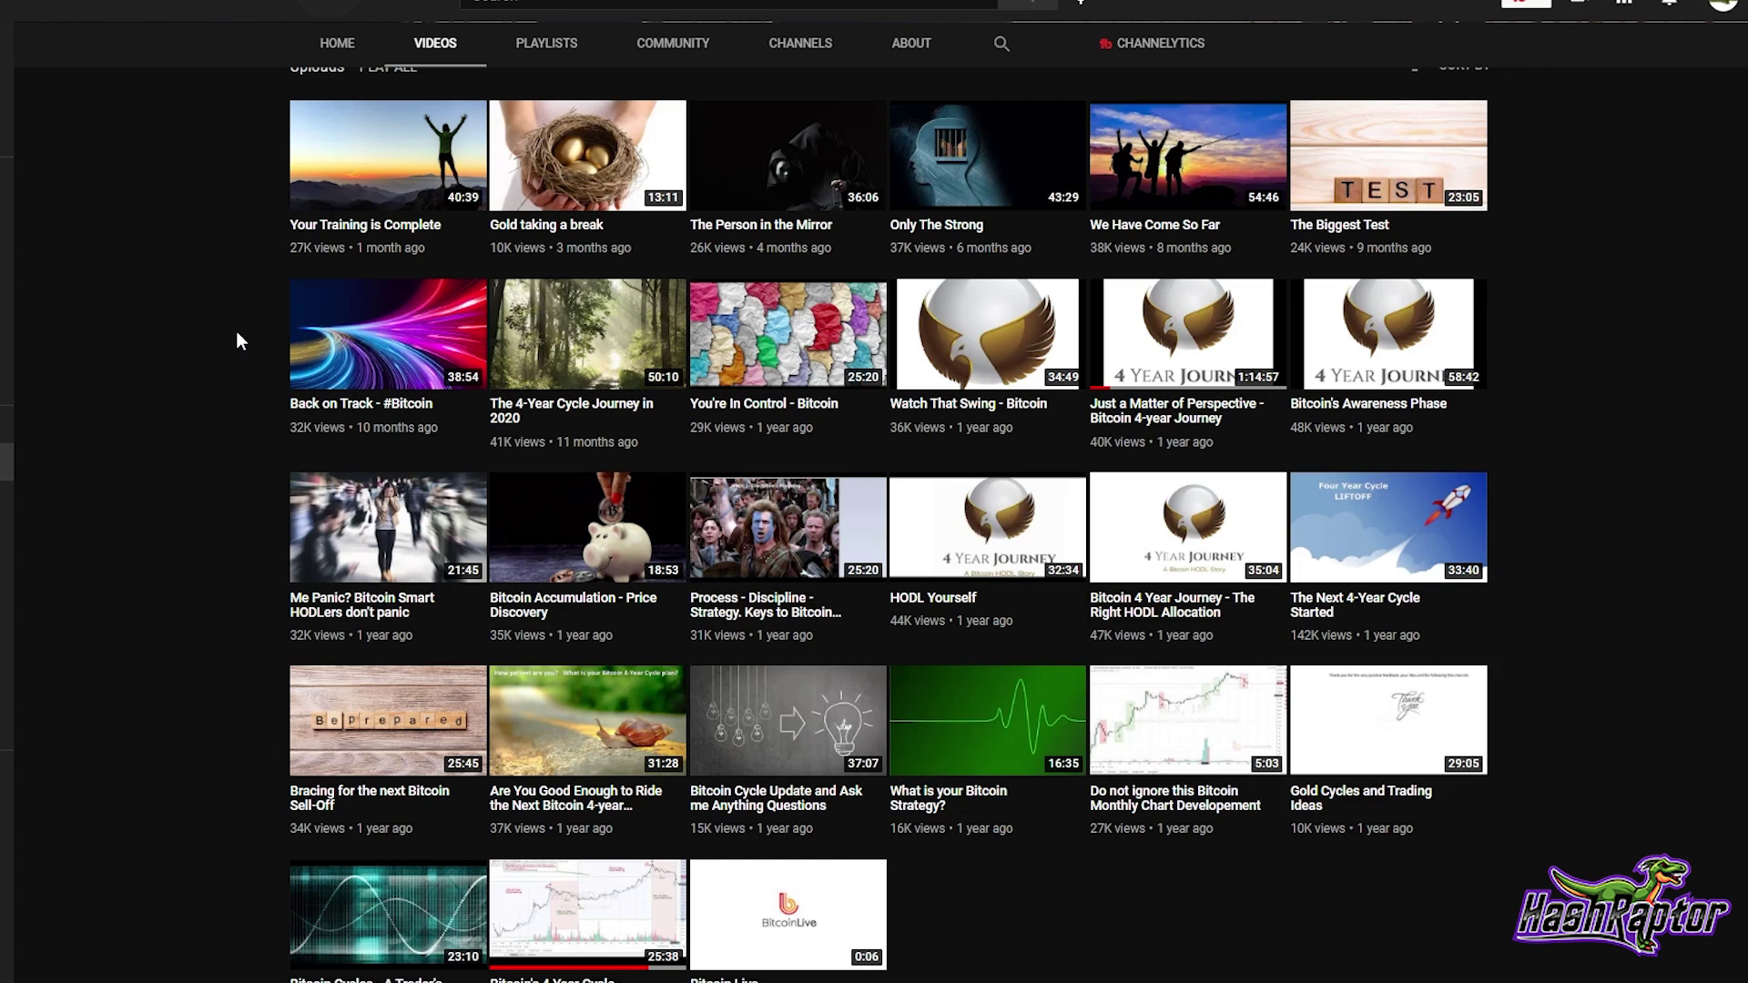
scroll(241, 315, "up", 1)
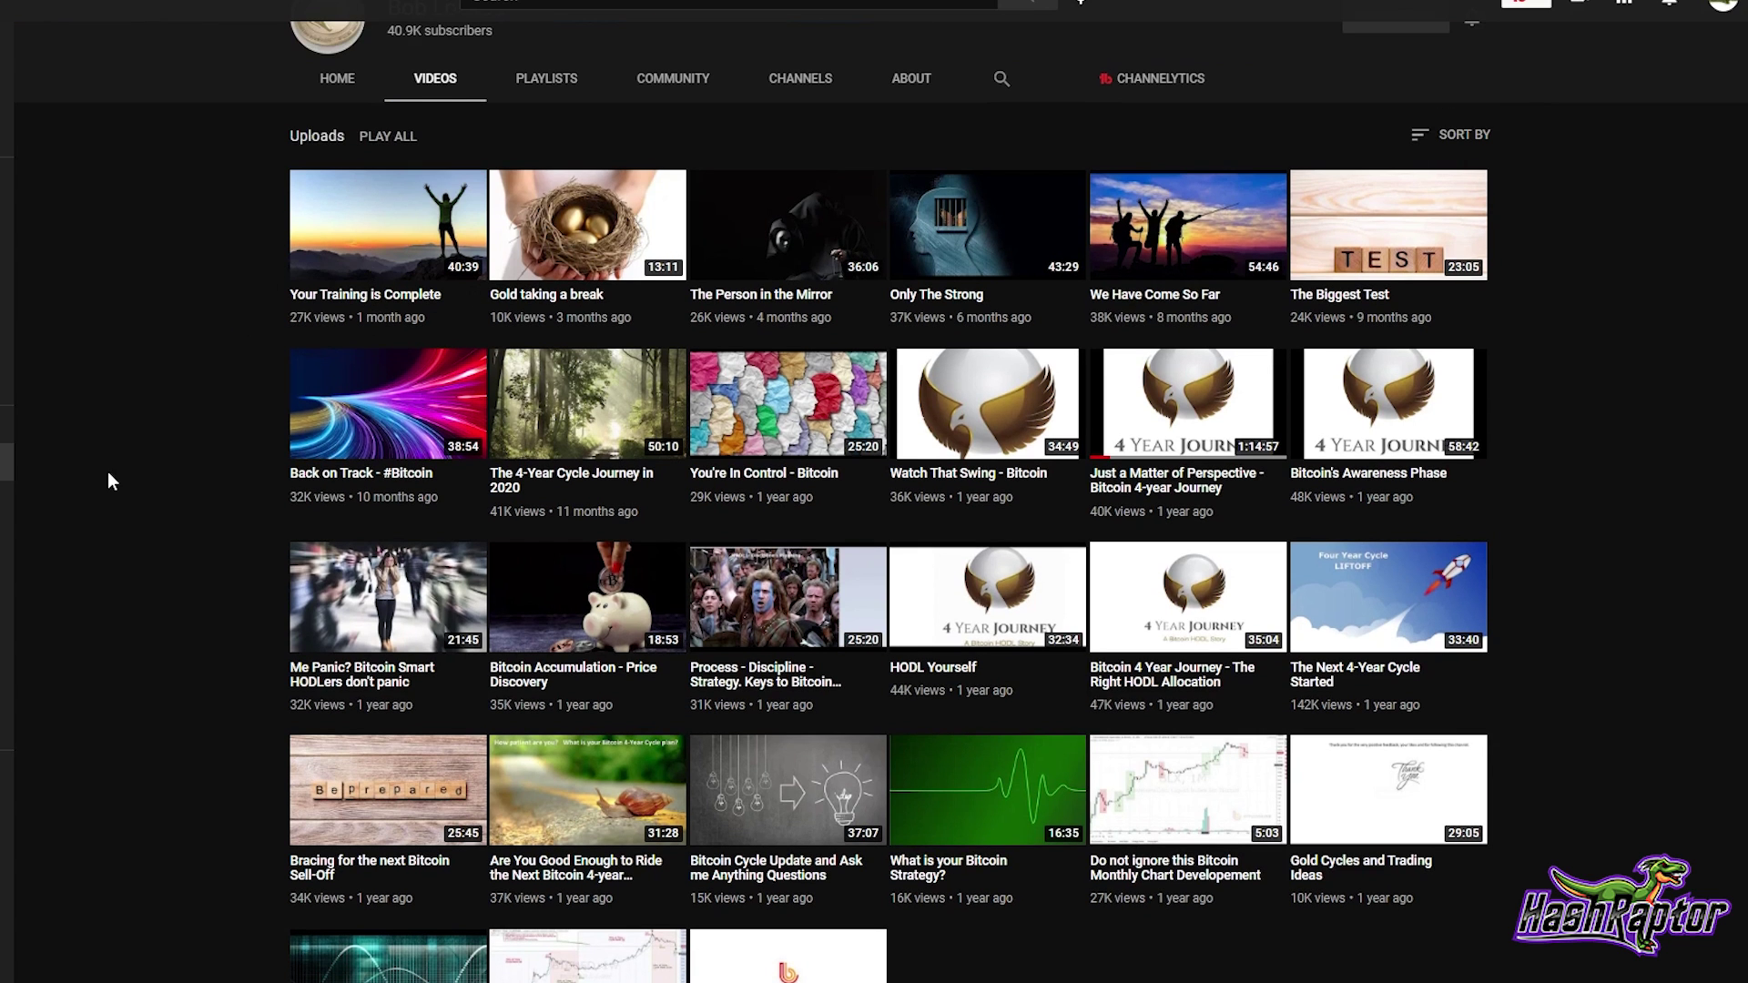
scroll(111, 469, "down", 1)
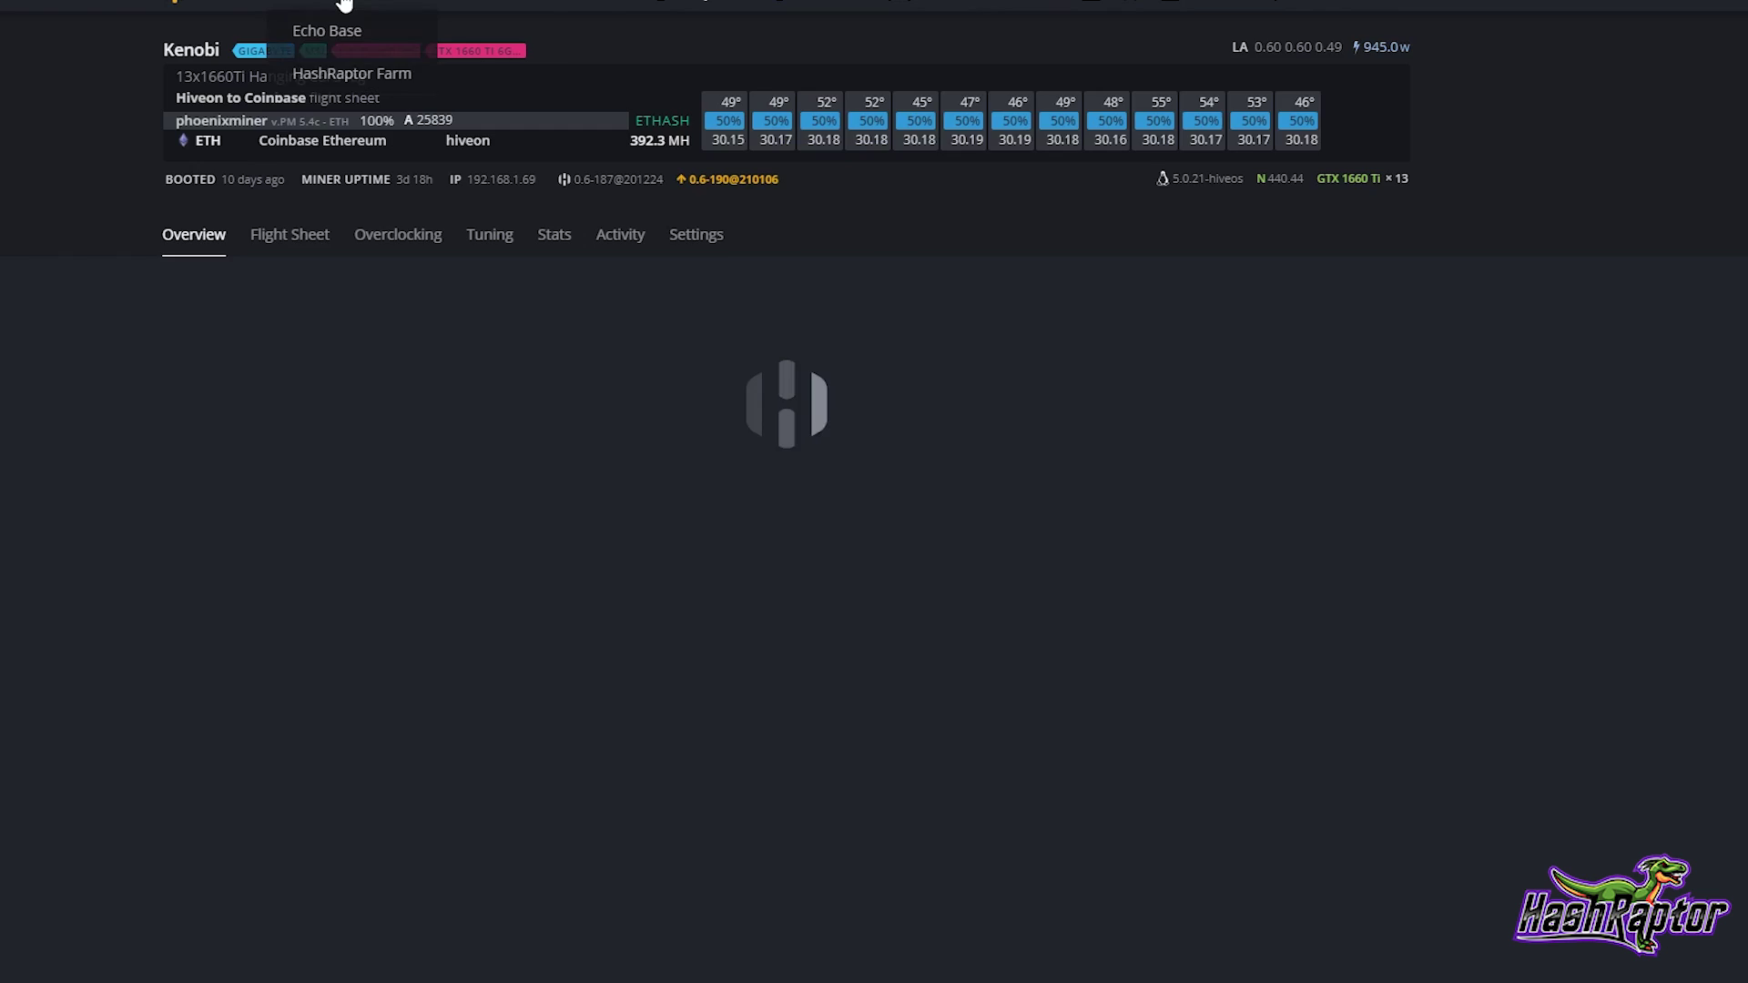
Step: Open the Skywalker rig from the farm's Workers list and briefly highlight GPU 0's Zotac brand
left_click(380, 18)
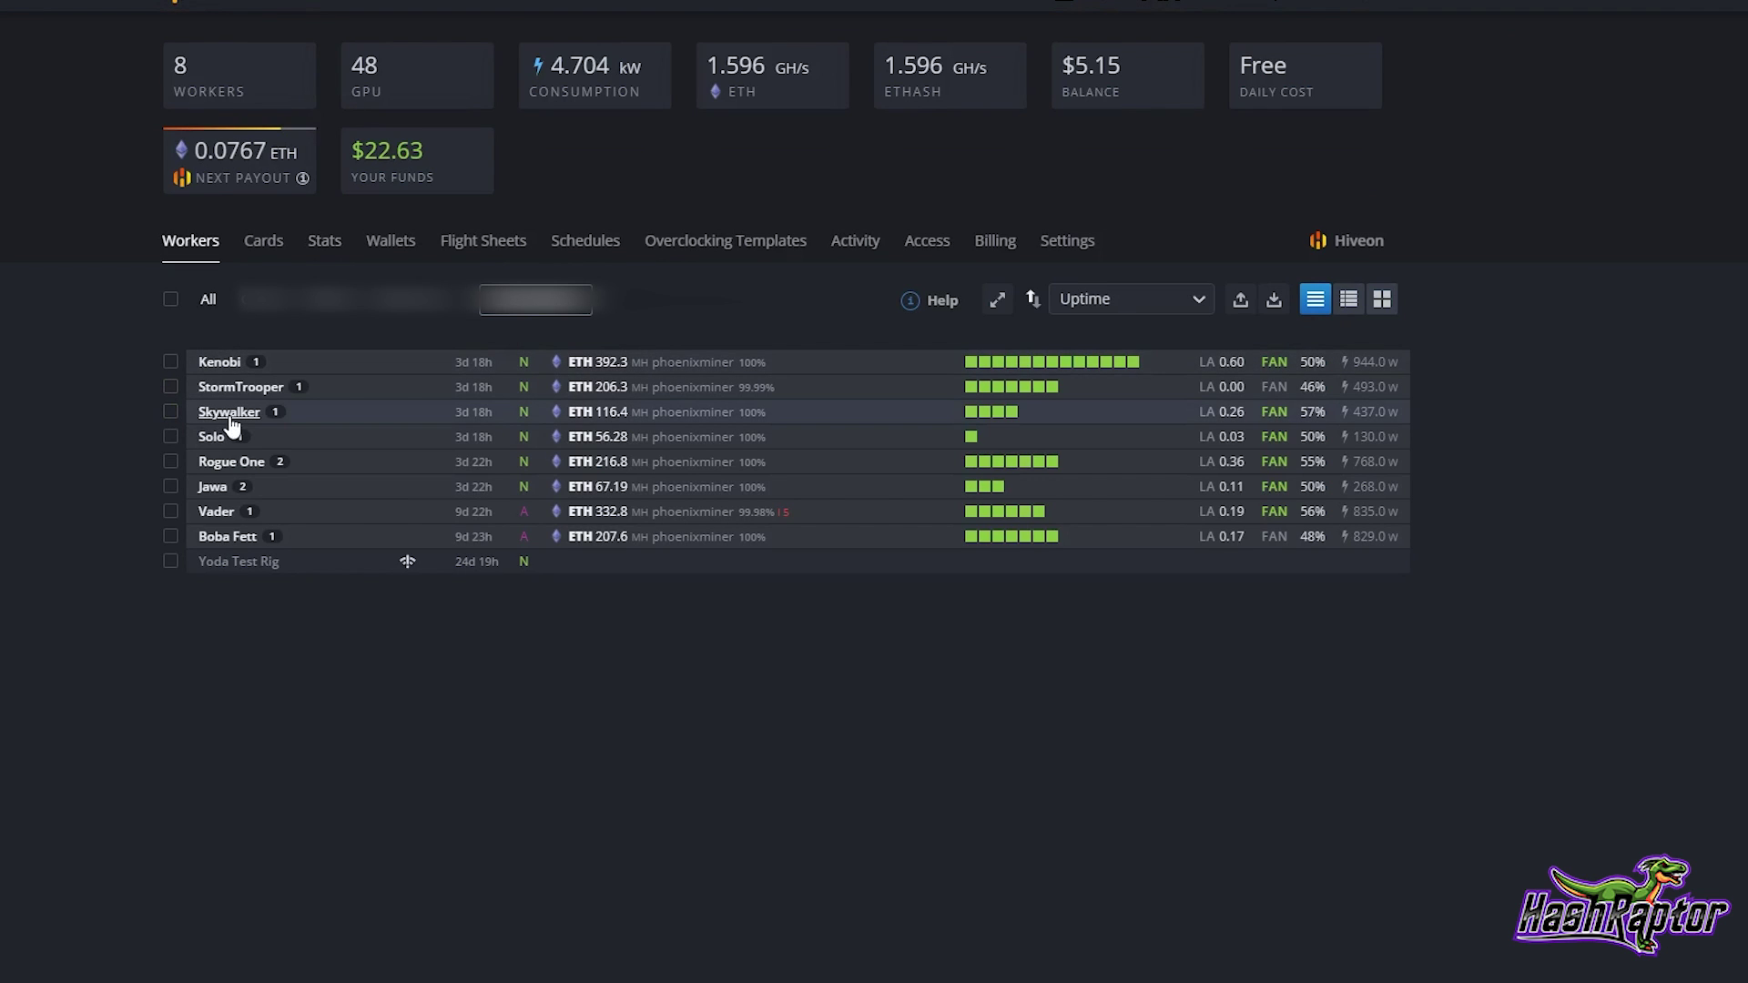
left_click(228, 412)
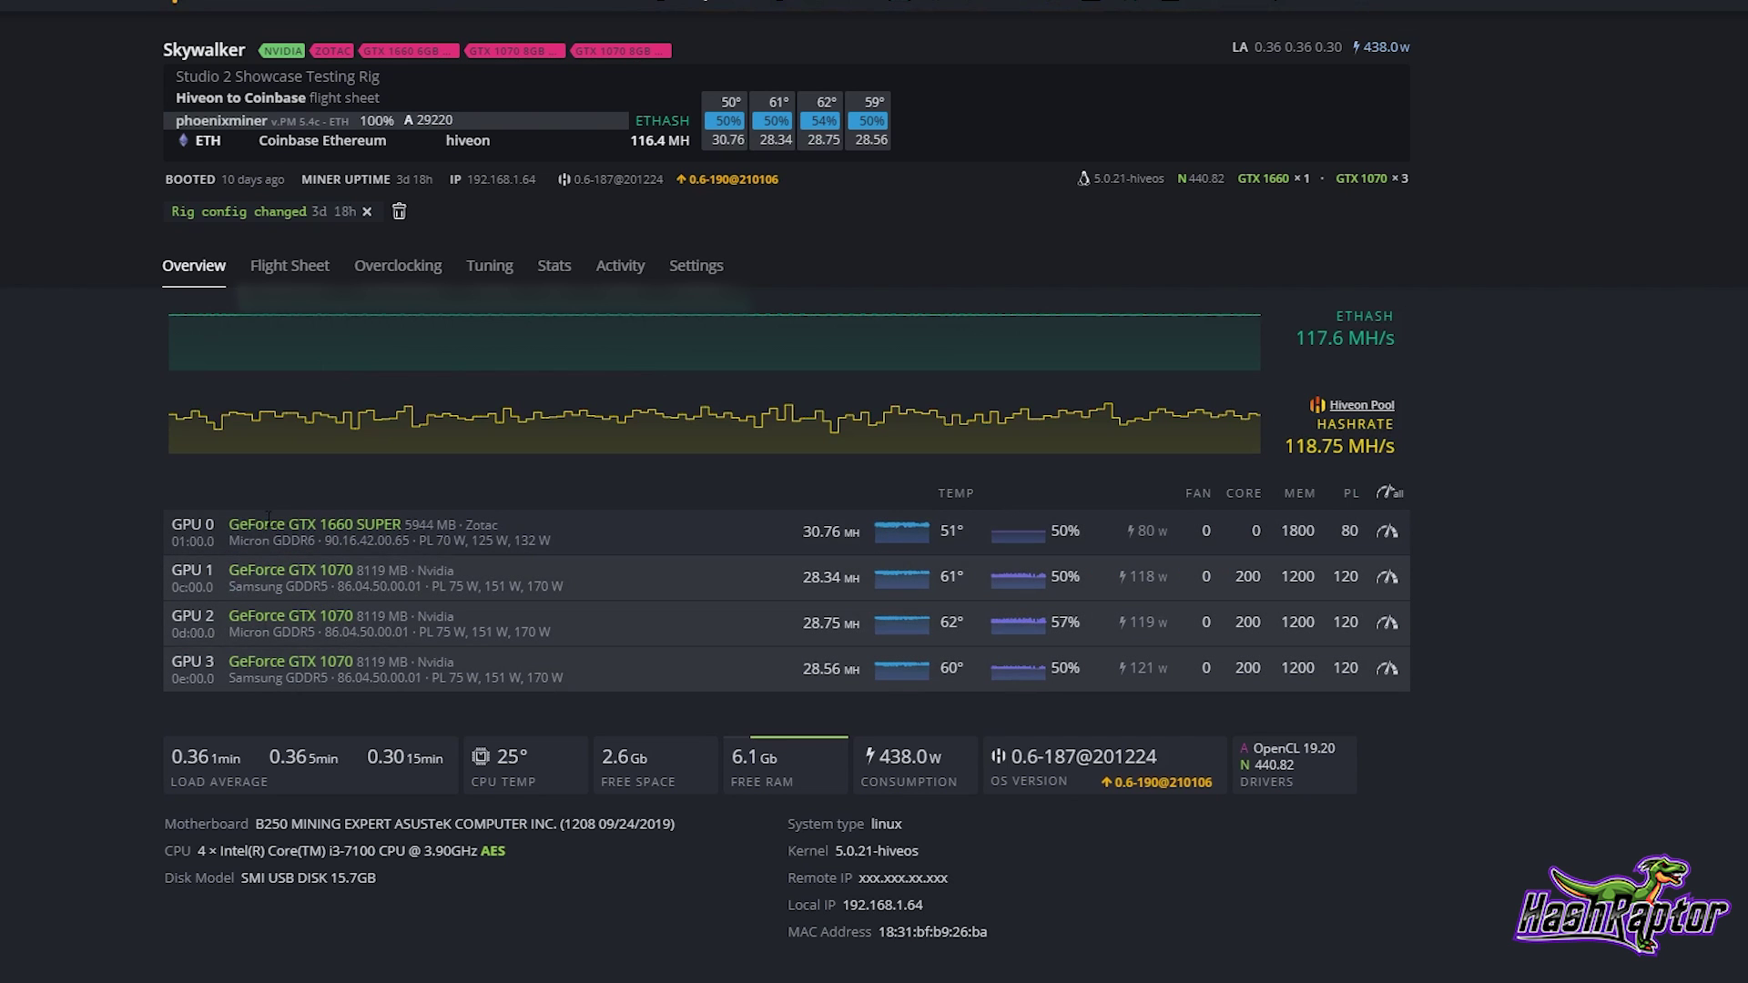
double_click(478, 525)
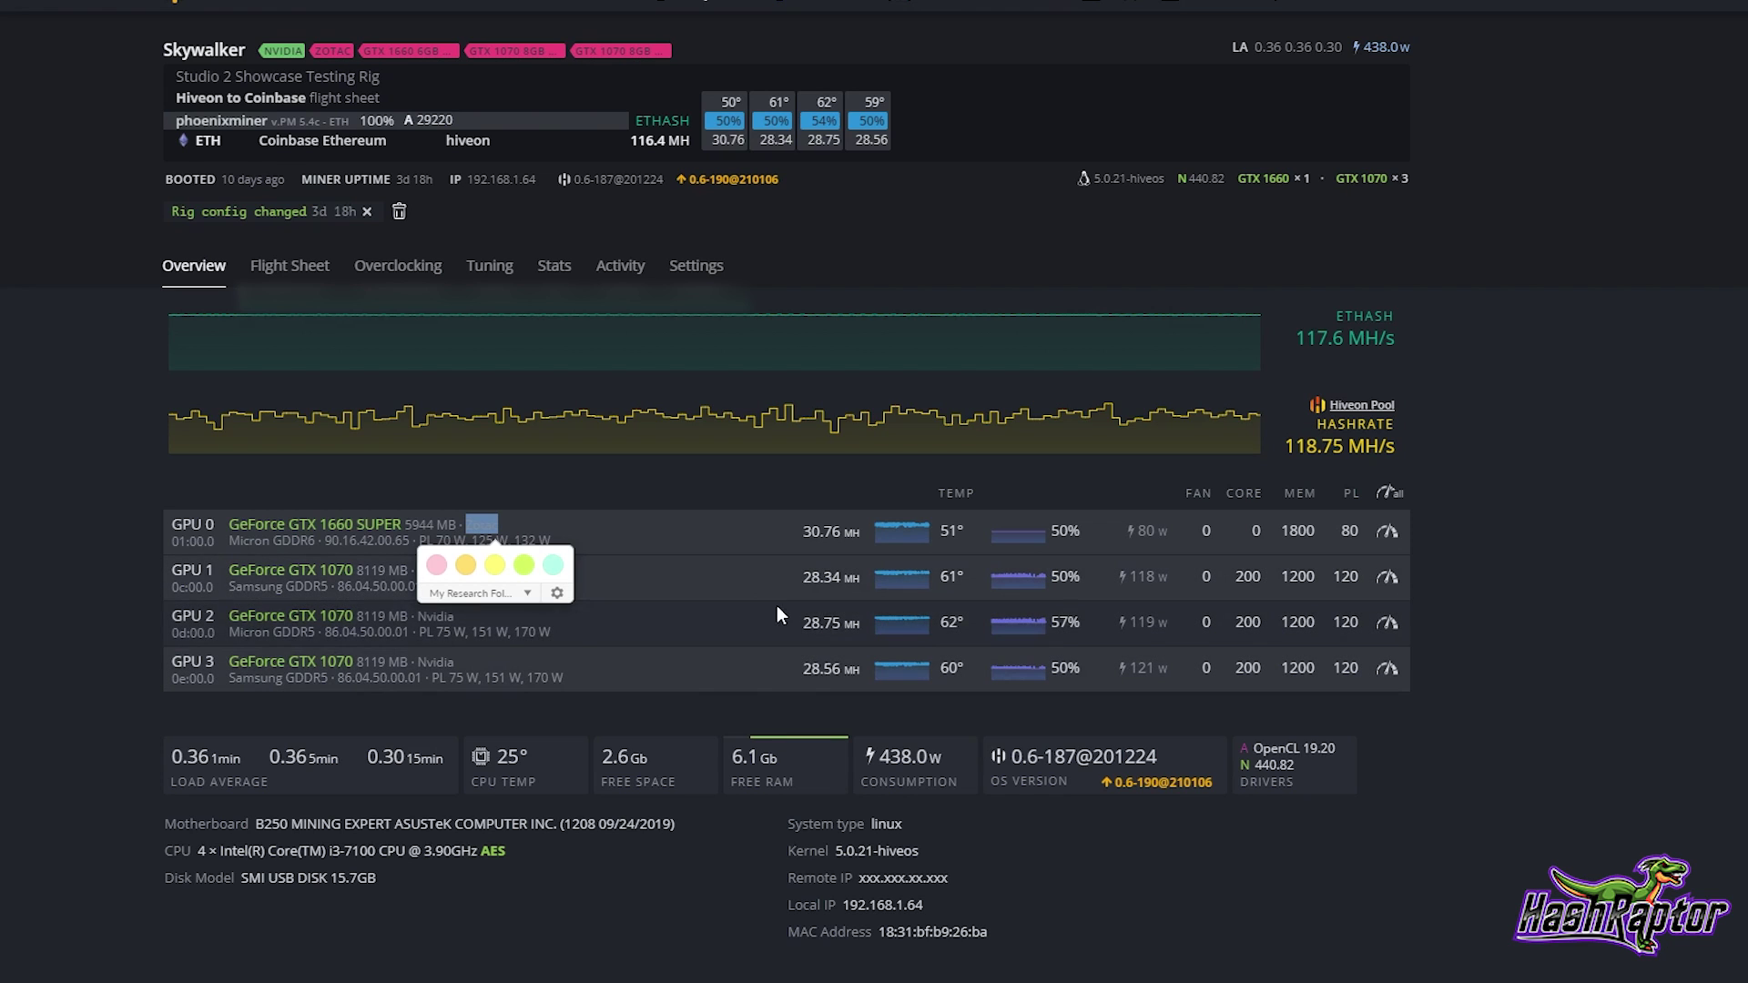
left_click(774, 572)
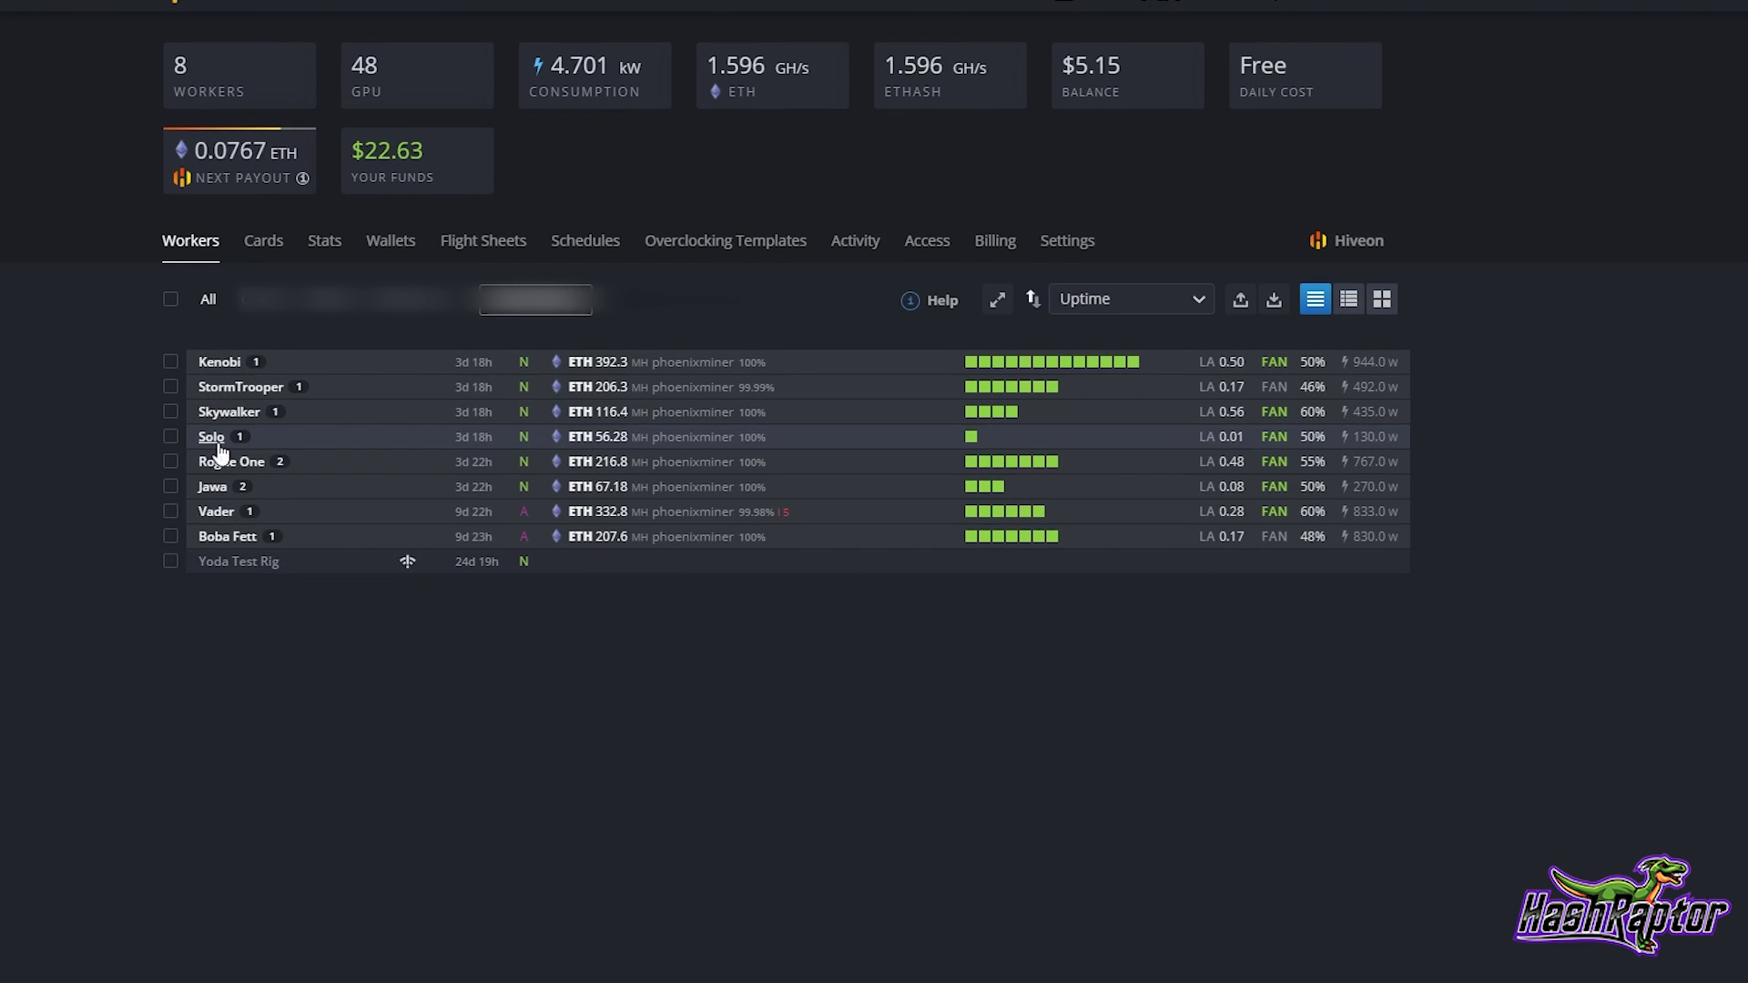
Step: Open the Solo rig's worker page with its single RTX 3060 Ti
left_click(212, 438)
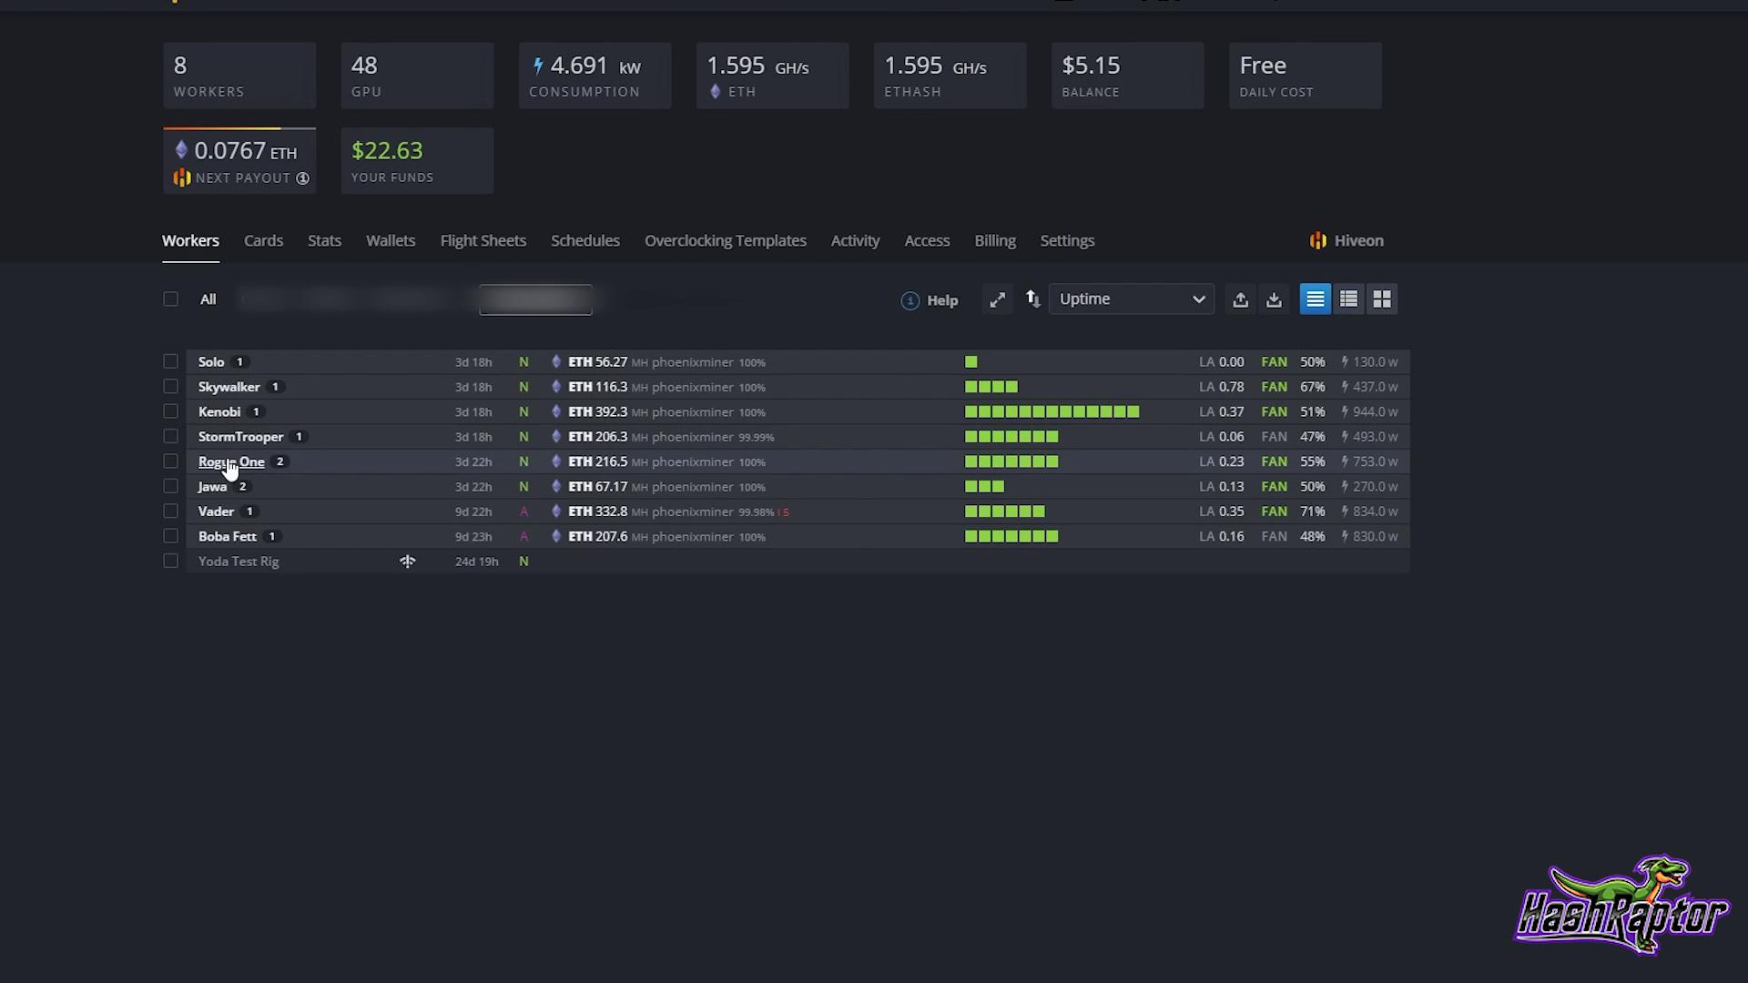
Step: Open the Rogue One rig's Overview: seven GTX cards at 216.1 MH on 761 W
left_click(233, 462)
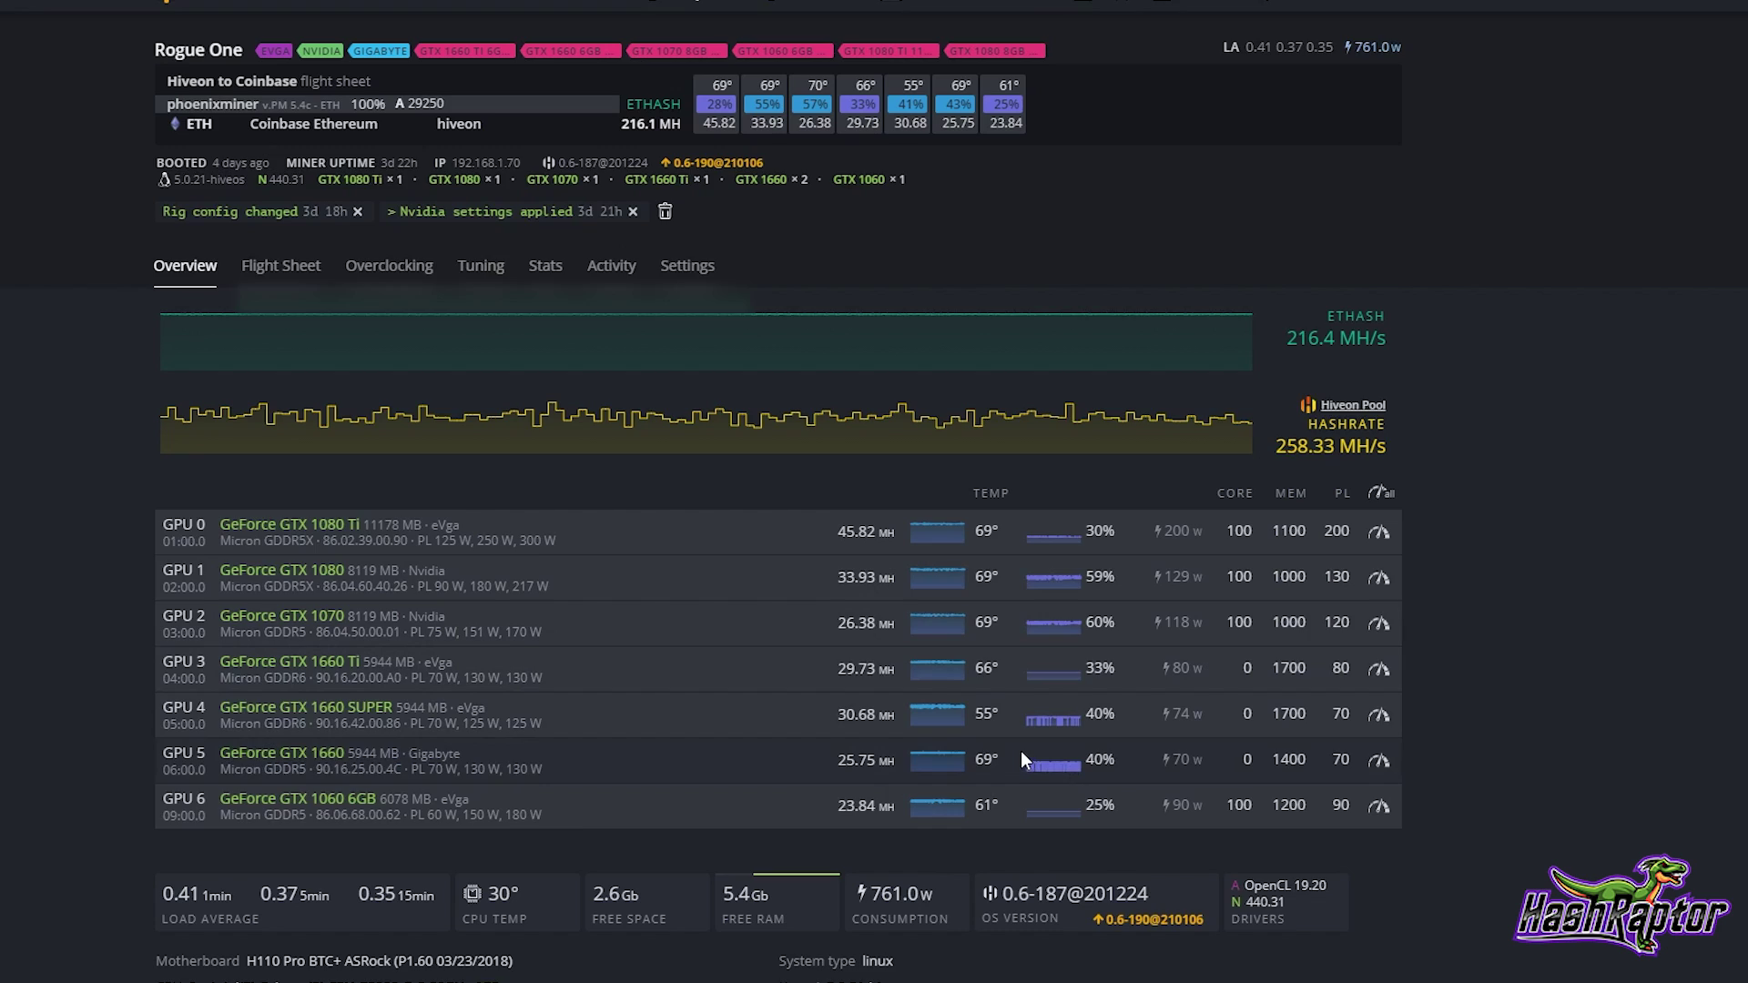
Step: Open the Jawa rig's worker page with its three GTX 1060s
left_click(205, 485)
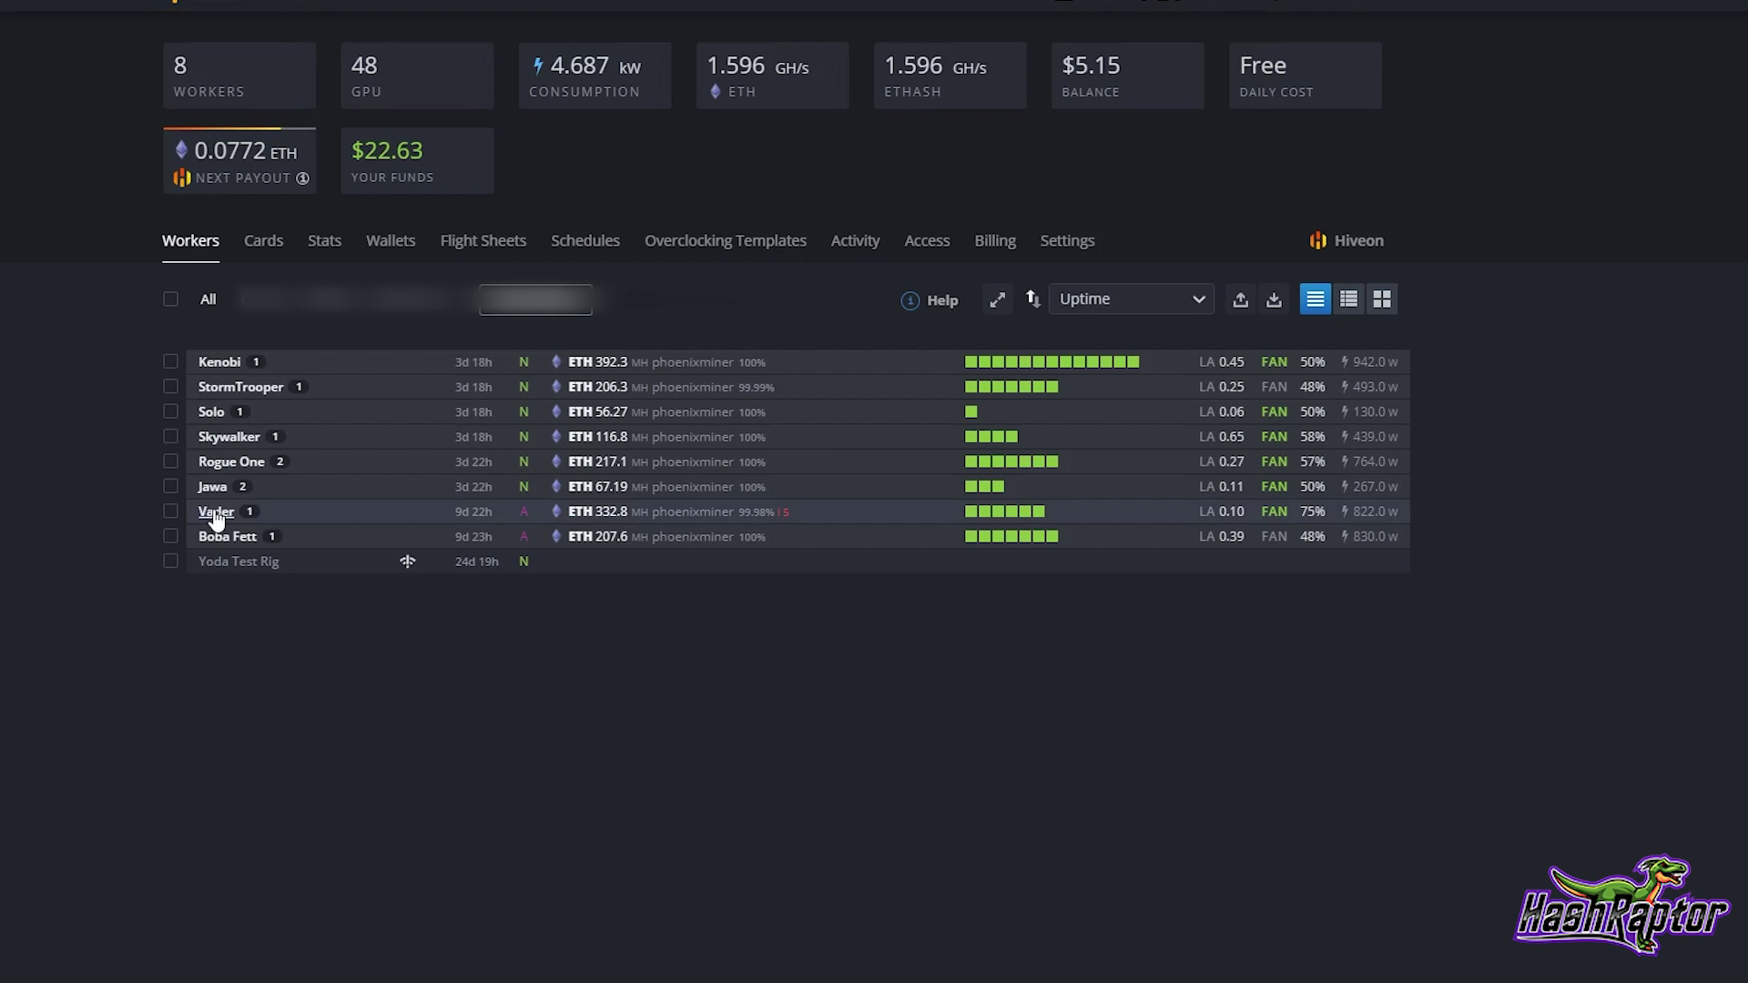
Step: Open the Vader rig's worker page with its six RX 5700 cards
left_click(215, 512)
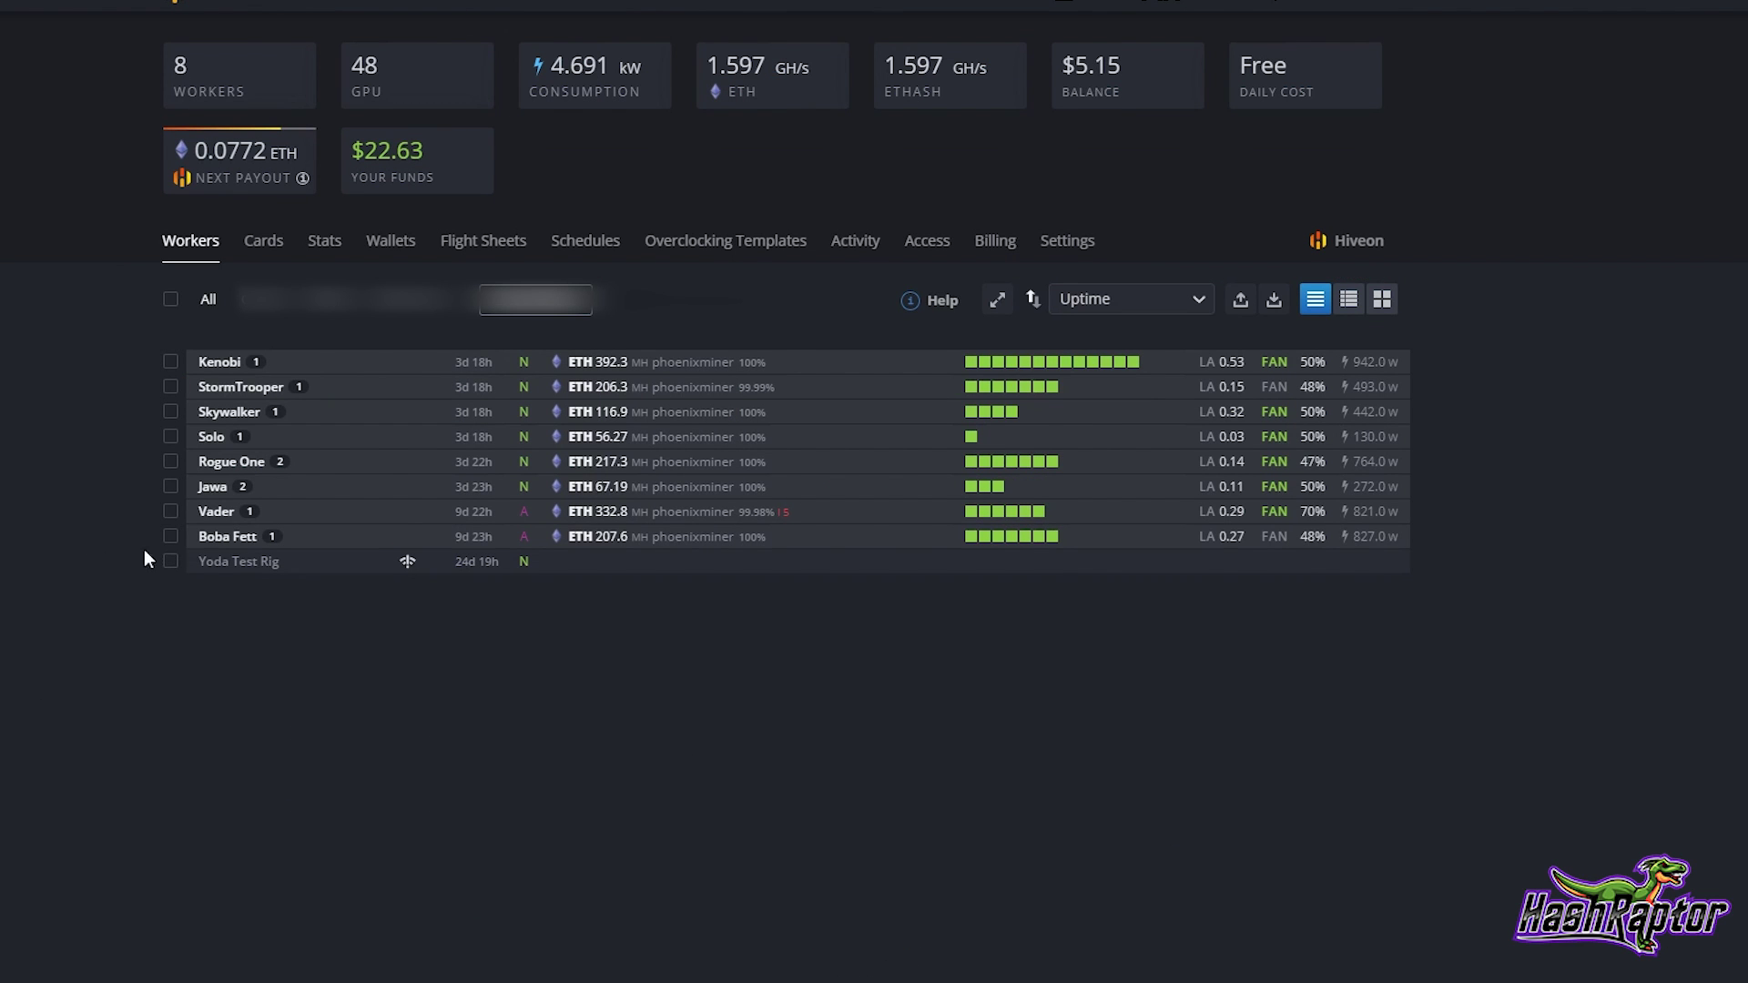
Step: Open the Boba Fett rig's page: five RX 470s and two RX 580s at 207.6 MH
left_click(227, 537)
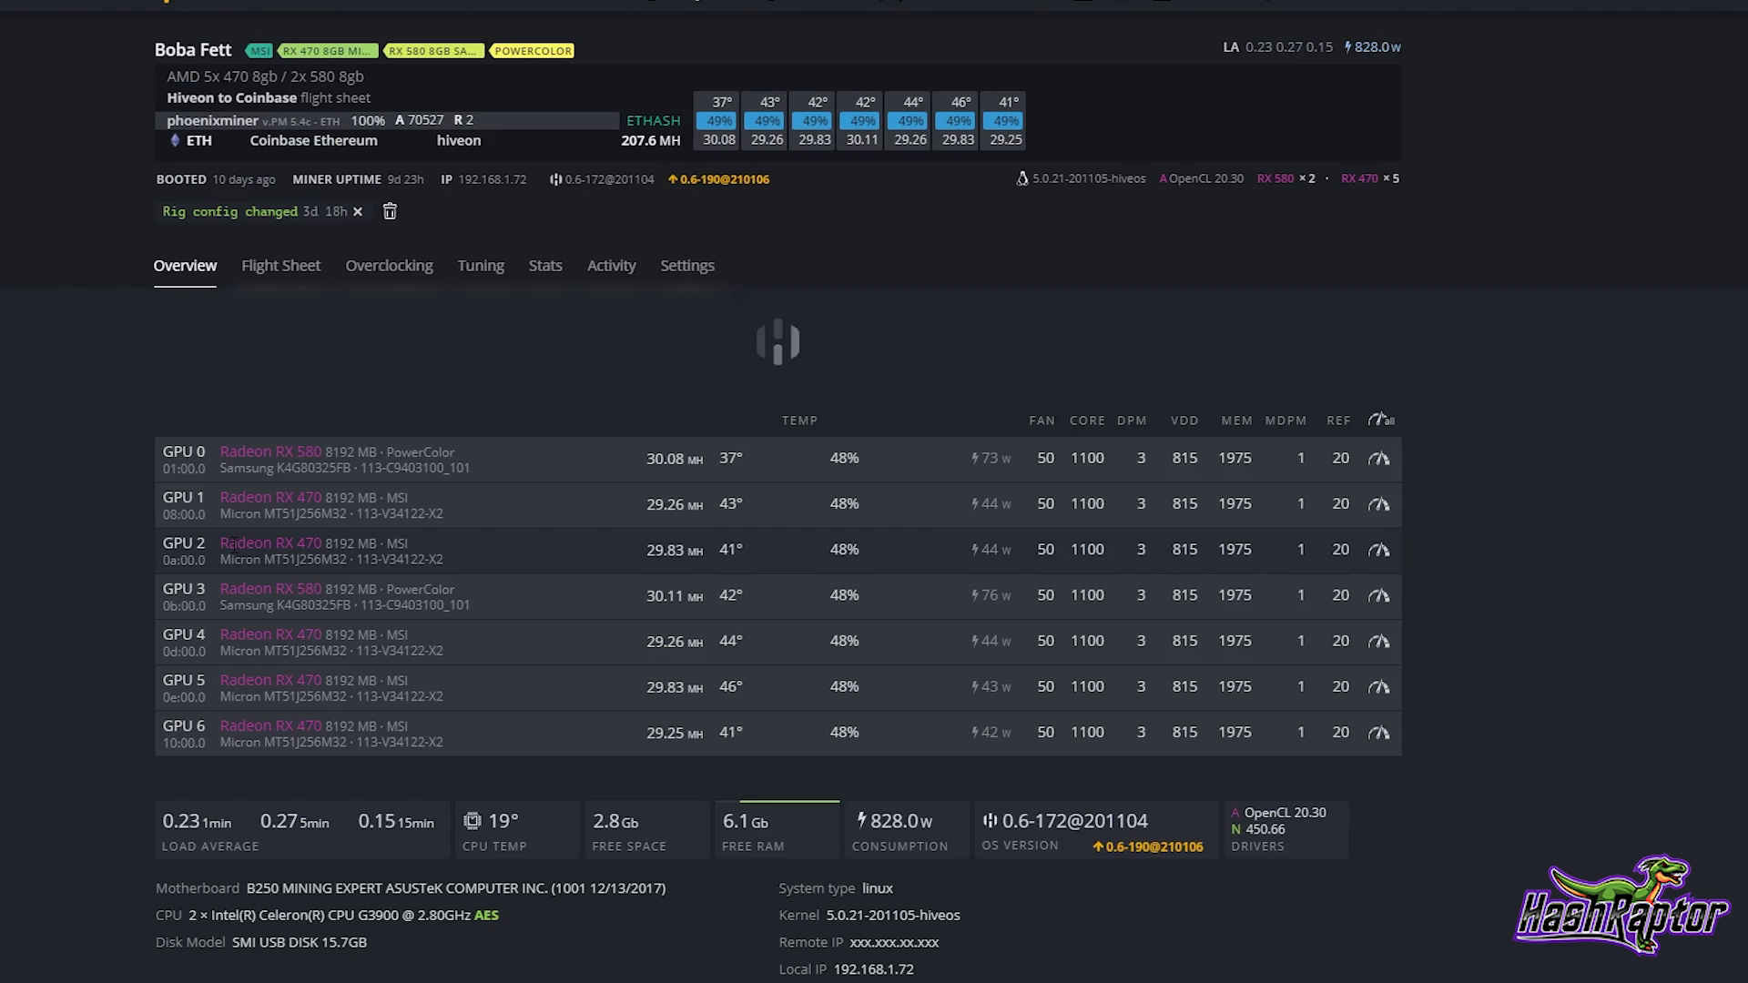